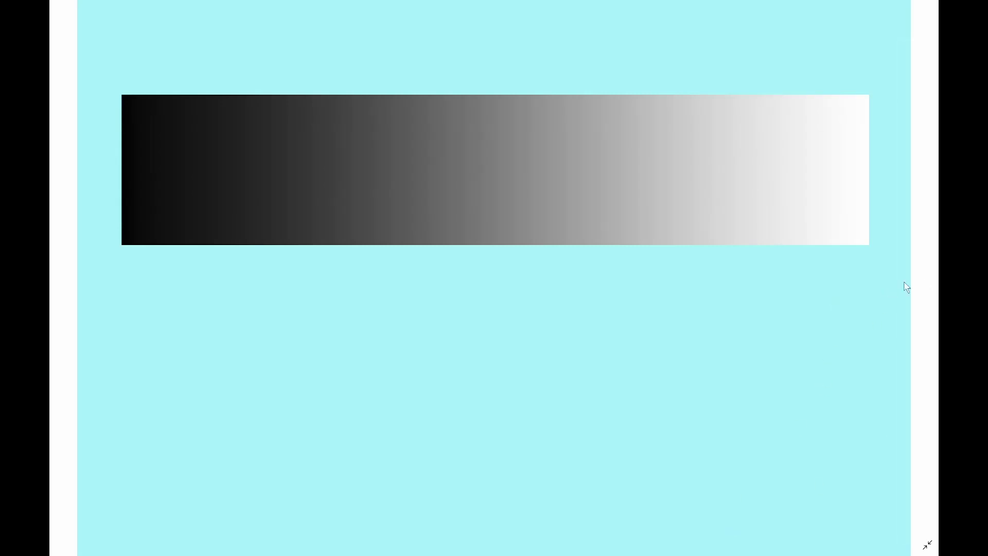
pyautogui.click(926, 290)
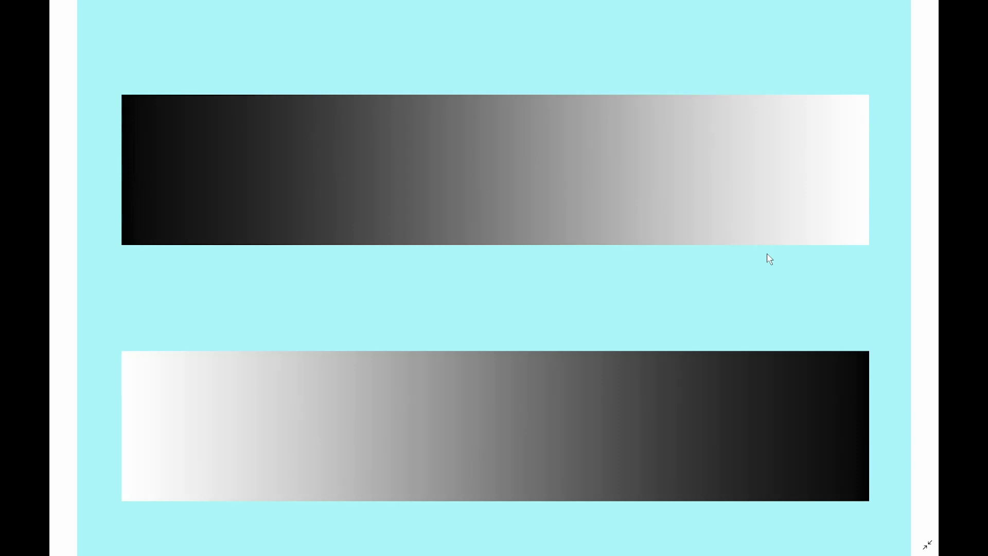
pyautogui.click(926, 369)
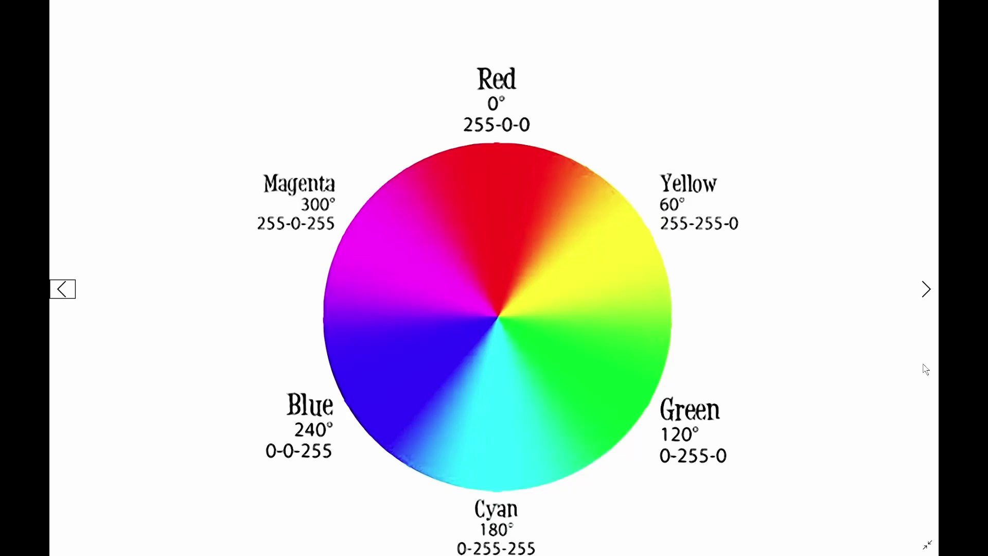
pyautogui.press('Right')
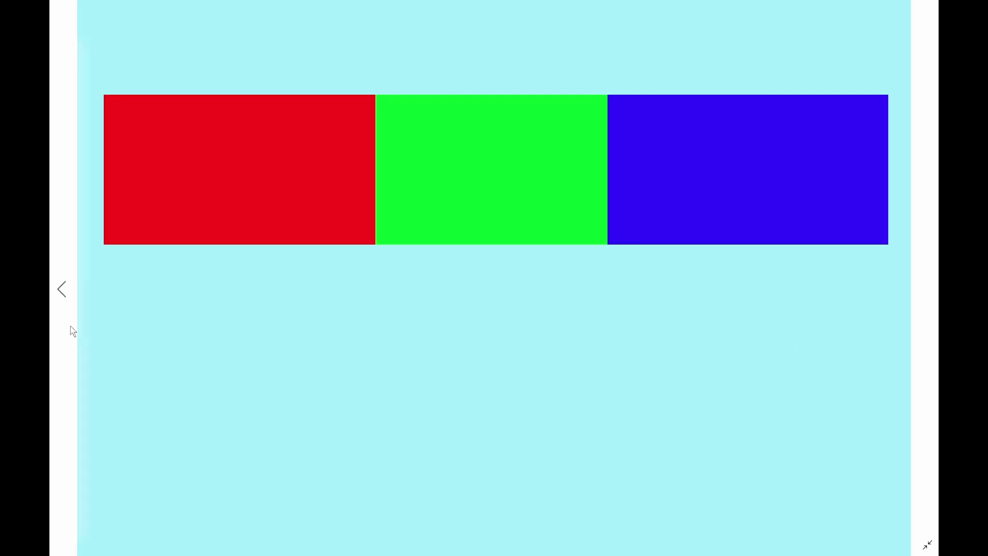
pyautogui.click(60, 290)
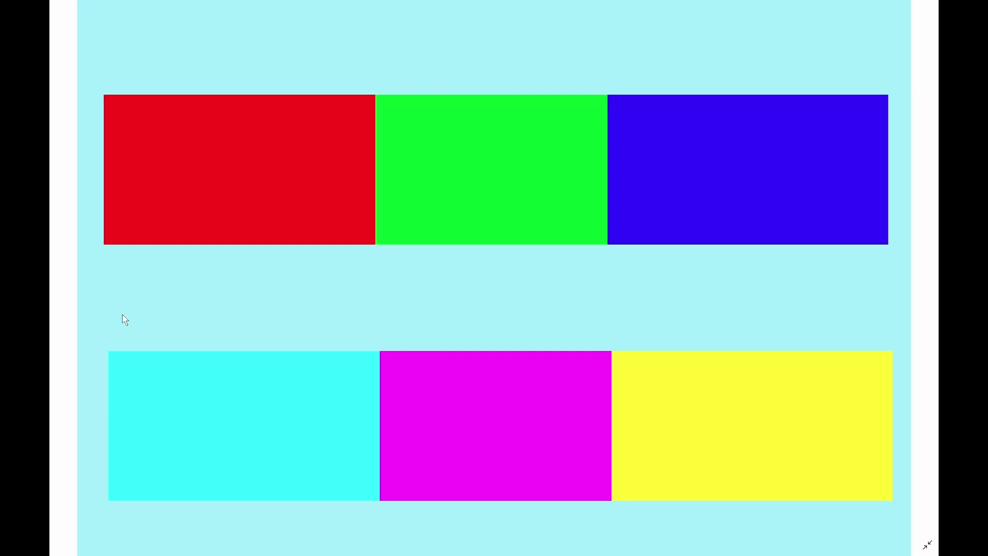
pyautogui.press('Right')
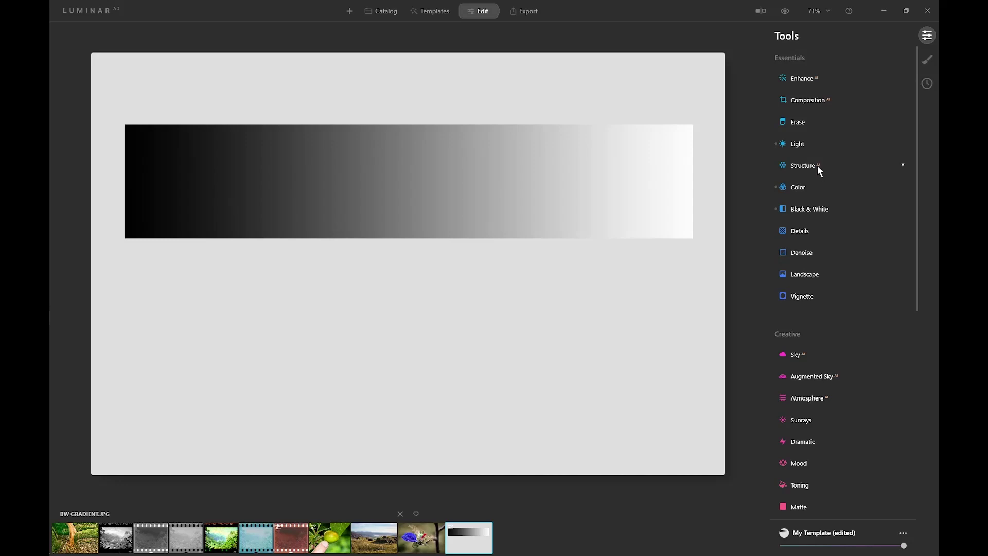
# Invert the black-and-white gradient with the RGB curve by raising its black point to maximum and lowering its white point to minimum
pyautogui.click(804, 147)
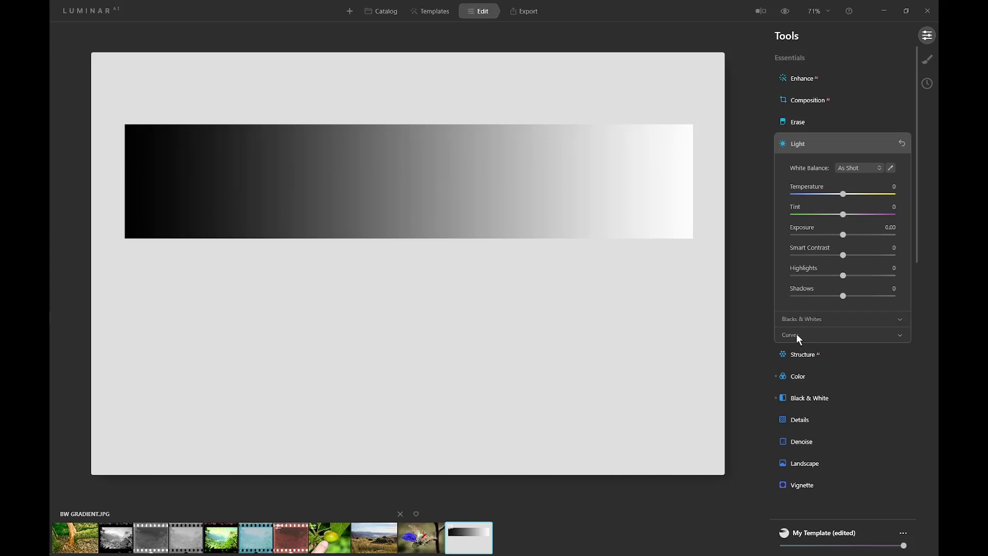
pyautogui.click(796, 335)
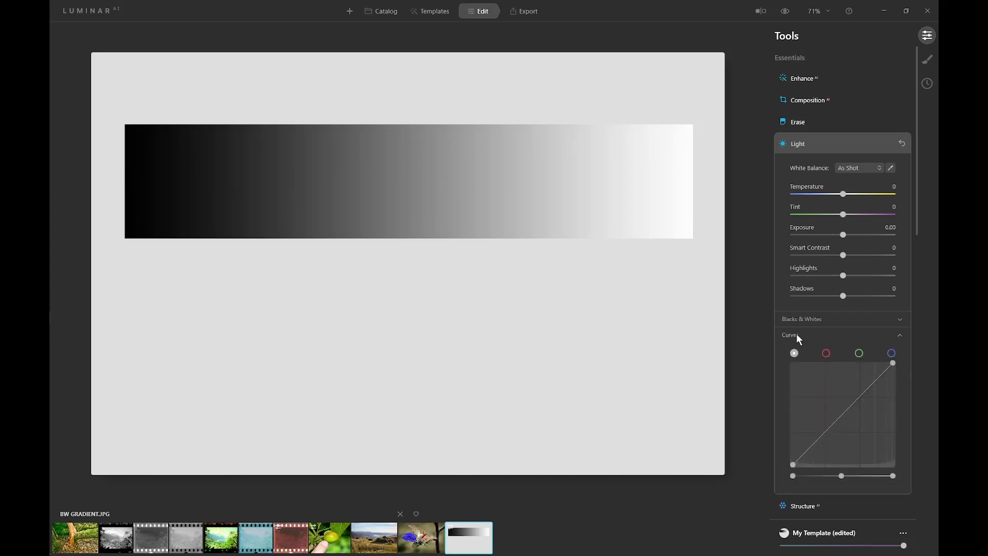
pyautogui.doubleClick(808, 422)
pyautogui.moveTo(793, 466); pyautogui.dragTo(780, 360)
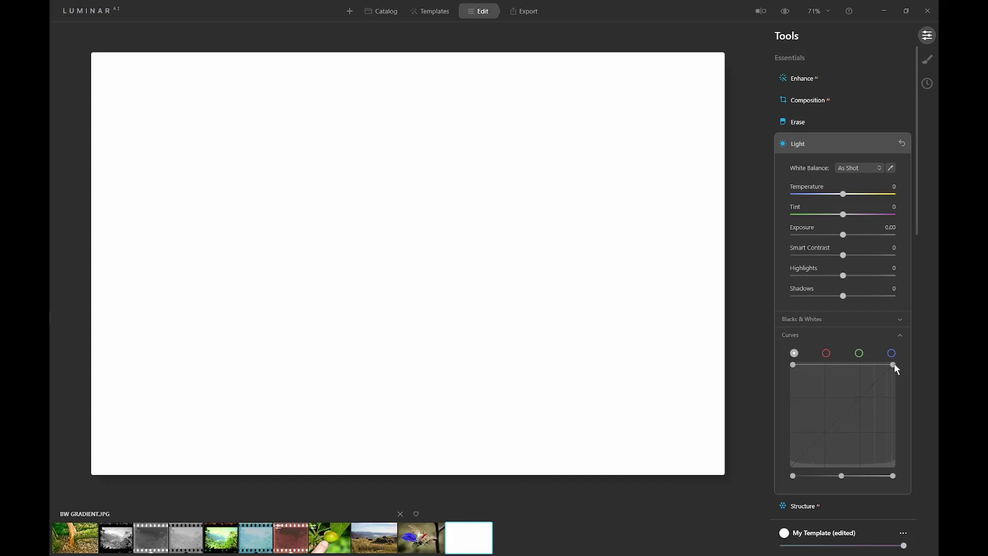
pyautogui.moveTo(894, 364); pyautogui.dragTo(901, 467)
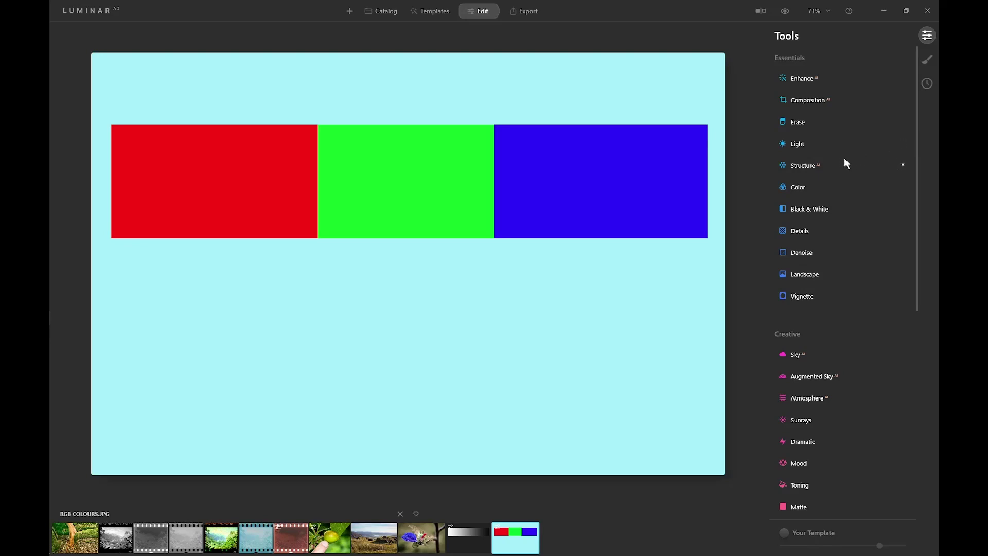
# Invert the RGB colour swatches by reversing the RGB curve's endpoints, and raise the middle of the reversed curve slightly to brighten the tones
pyautogui.click(801, 143)
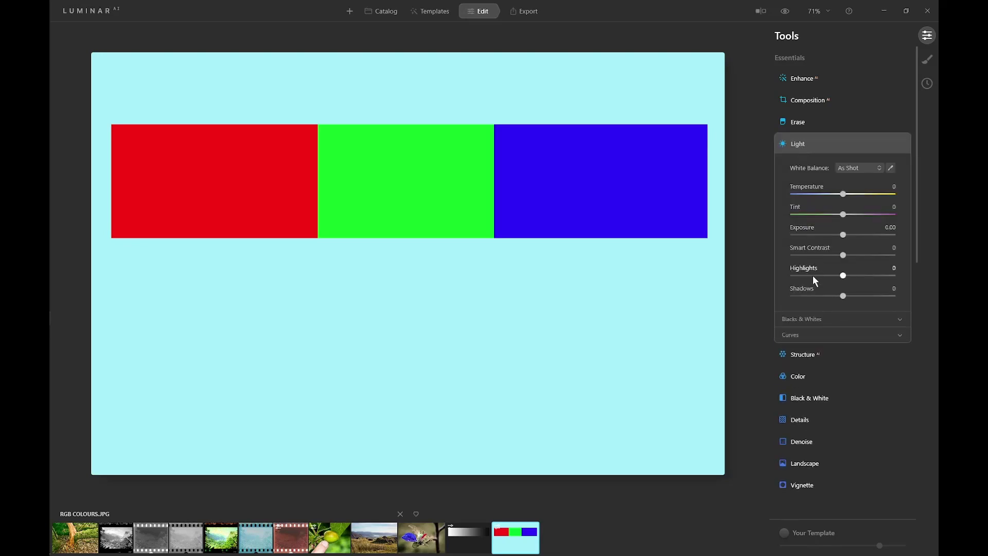
pyautogui.click(793, 336)
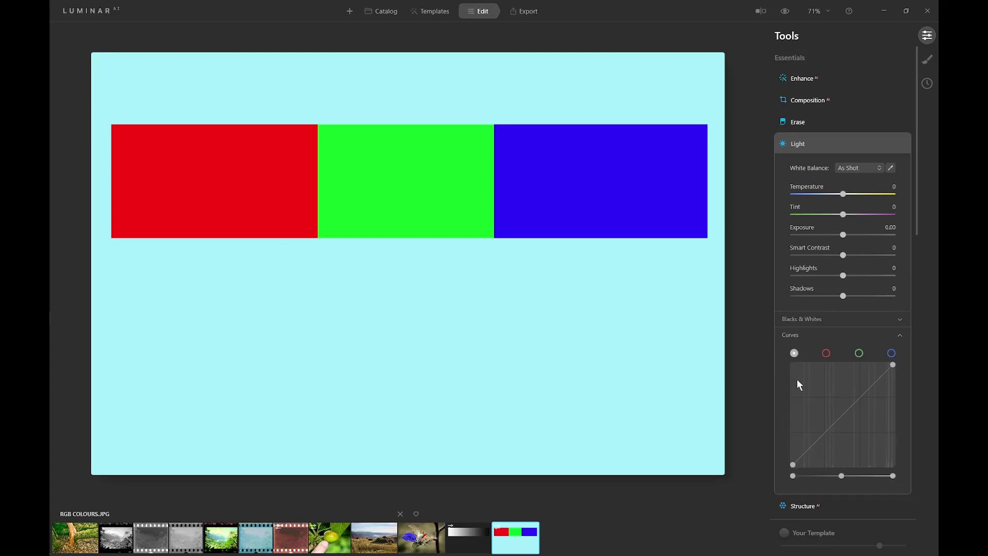
pyautogui.click(795, 441)
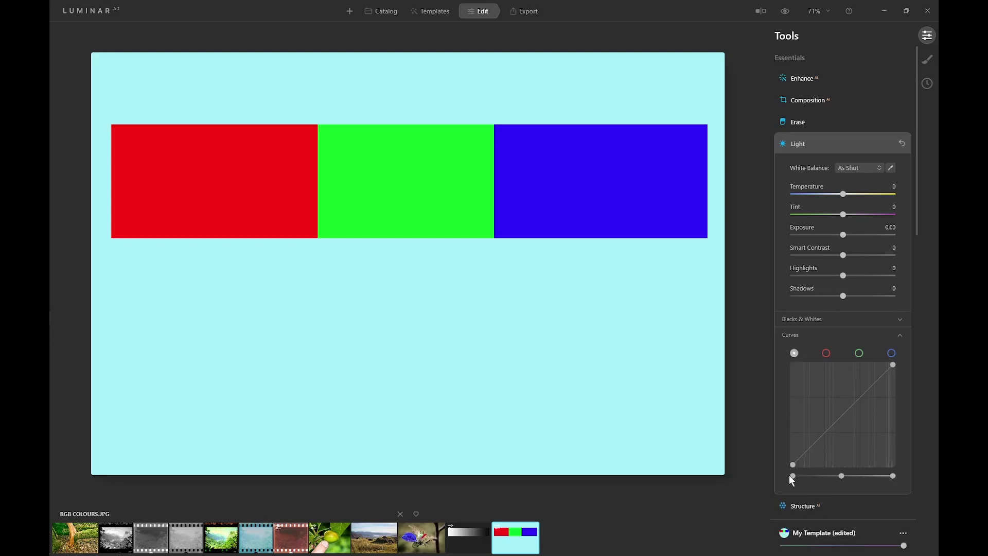
pyautogui.moveTo(792, 465); pyautogui.dragTo(785, 348)
pyautogui.moveTo(893, 364); pyautogui.dragTo(900, 475)
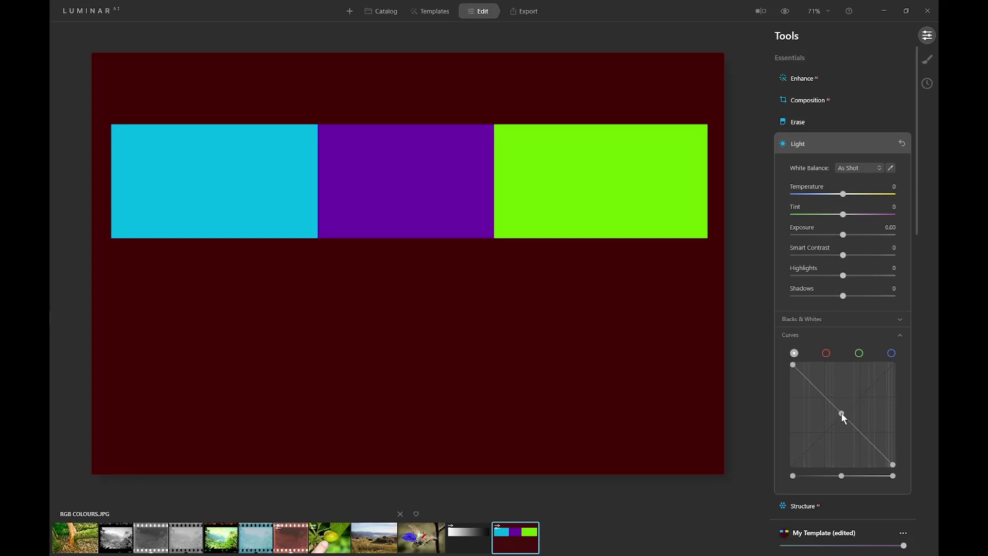
pyautogui.moveTo(842, 412); pyautogui.dragTo(857, 399)
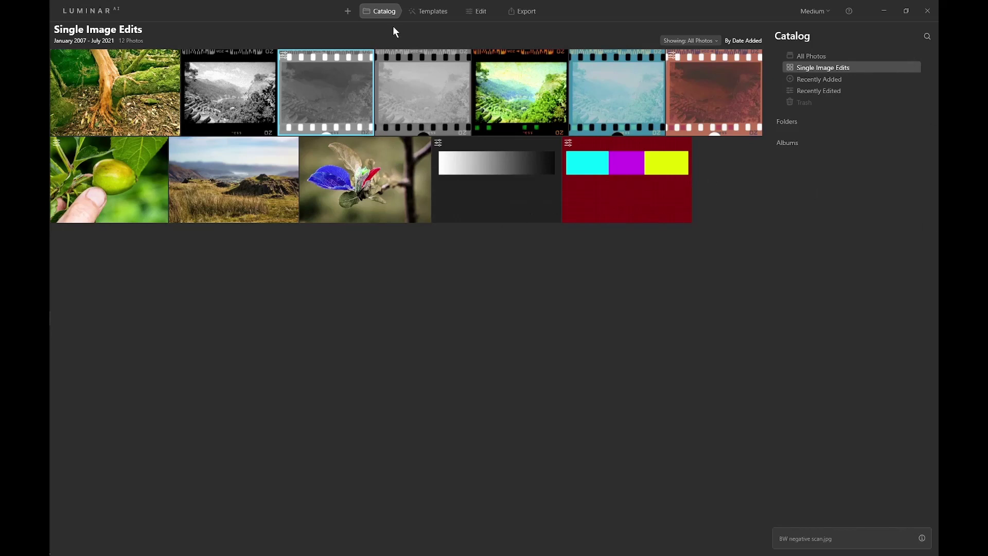
# Open the BW negative scan for editing and invert it by reversing the black and white endpoints of the RGB curve
pyautogui.doubleClick(348, 95)
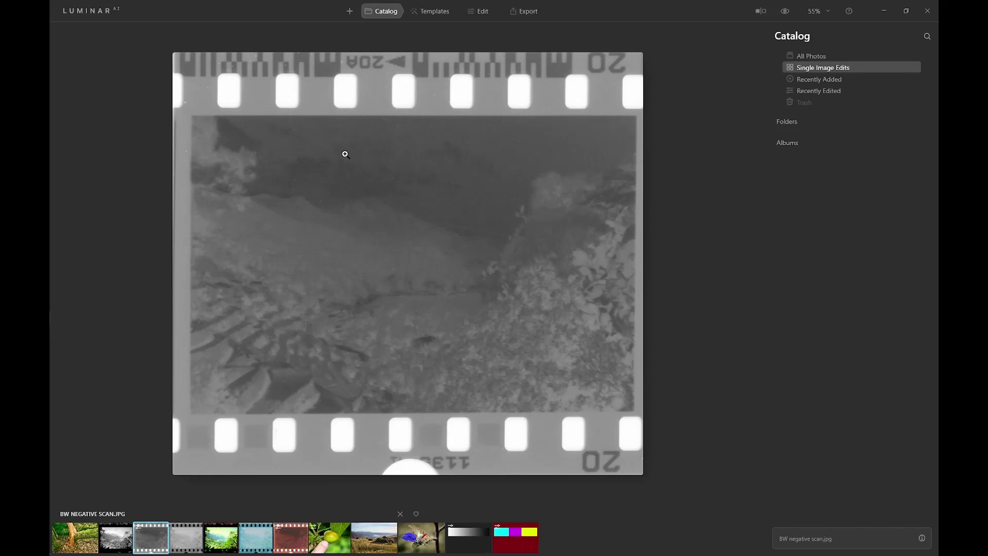
pyautogui.click(489, 11)
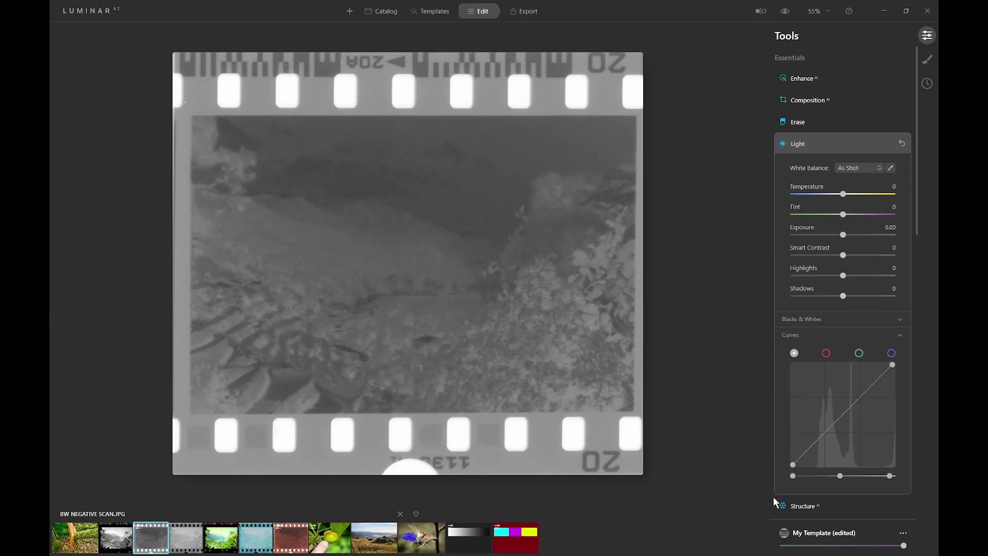
pyautogui.moveTo(794, 465); pyautogui.dragTo(774, 357)
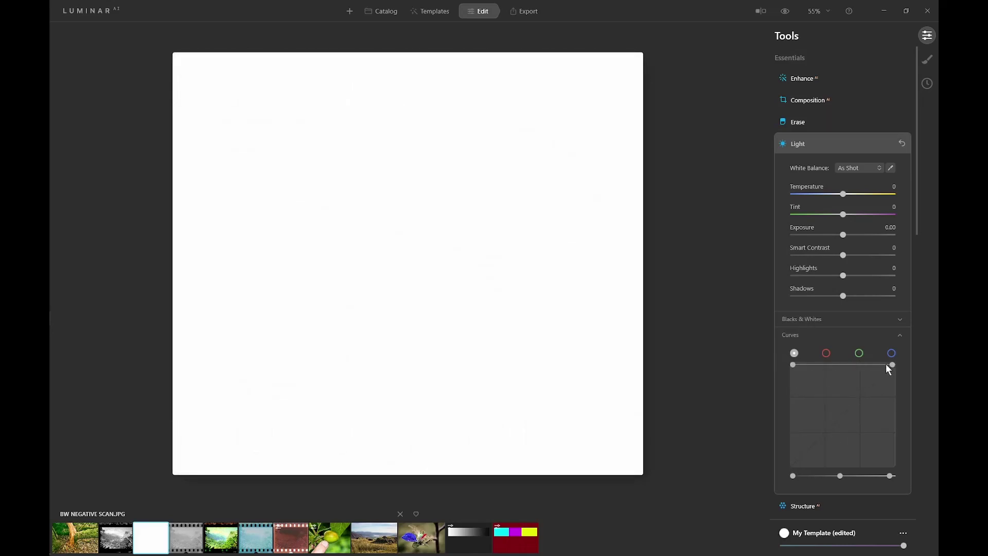
pyautogui.moveTo(894, 364); pyautogui.dragTo(897, 468)
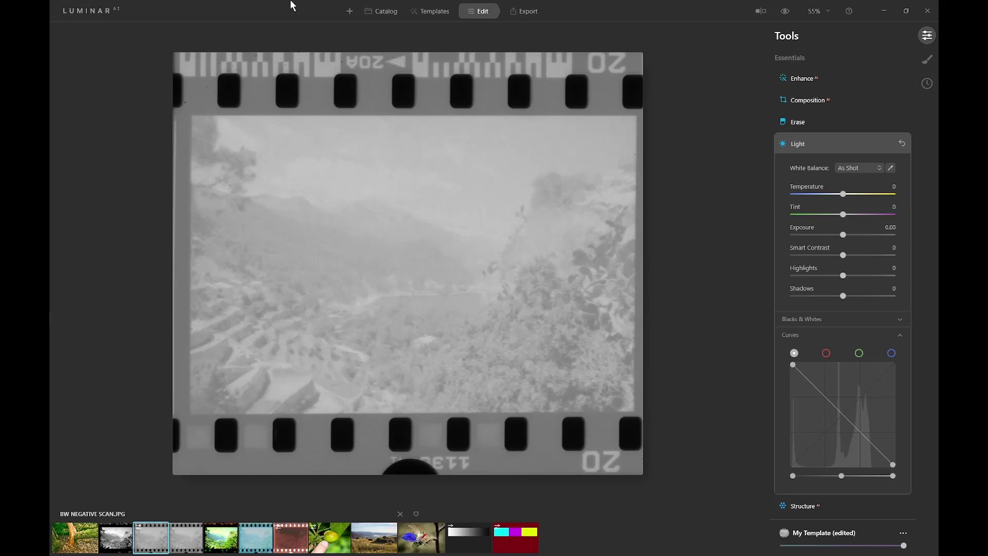
# View the corrected inverted BW negative scan from the catalog, and browse forward to the colour negative scan
pyautogui.click(374, 12)
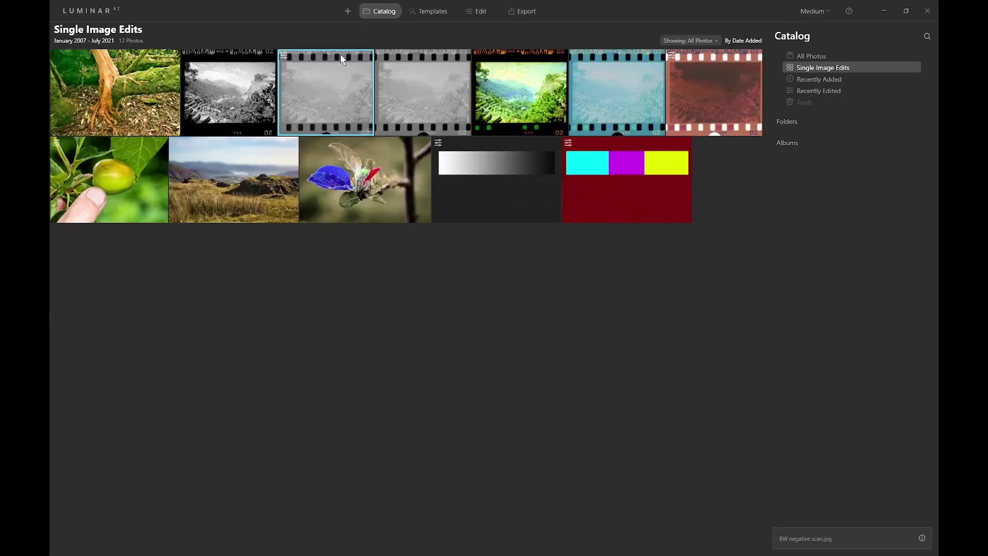
pyautogui.doubleClick(252, 85)
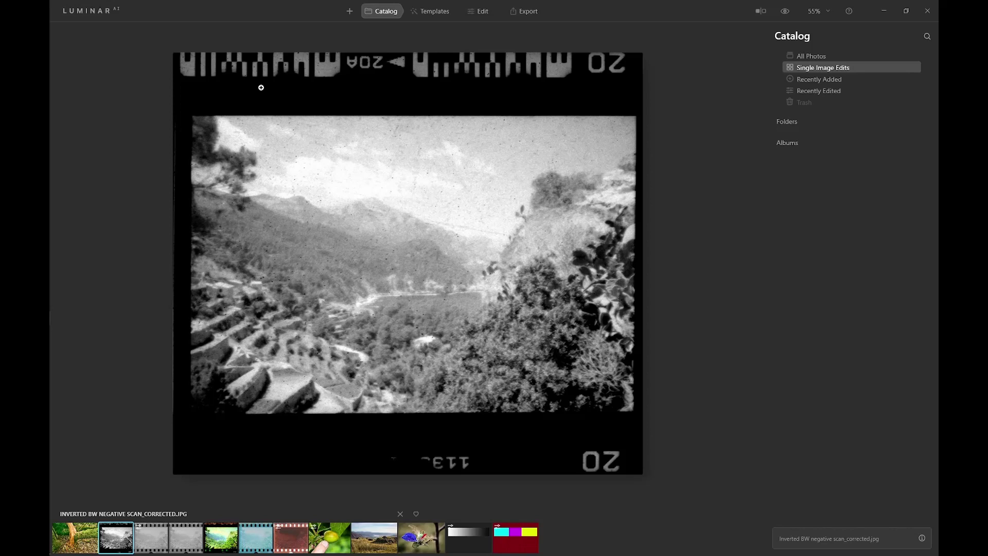
pyautogui.press('Right')
pyautogui.press('Right')
pyautogui.press('Right')
pyautogui.press('Right')
pyautogui.press('Right')
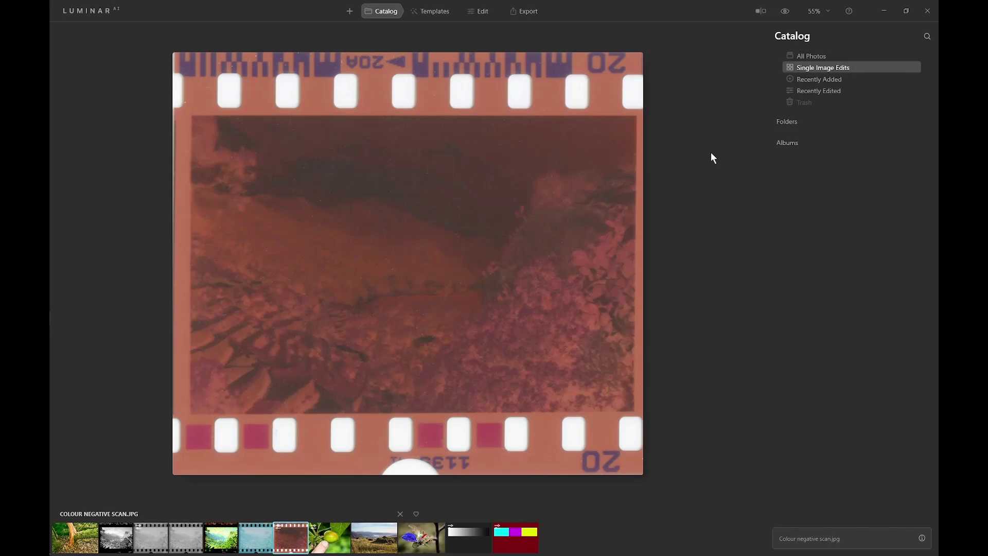
# Invert the colour negative scan by reversing the black and white endpoints of its RGB curve
pyautogui.click(484, 13)
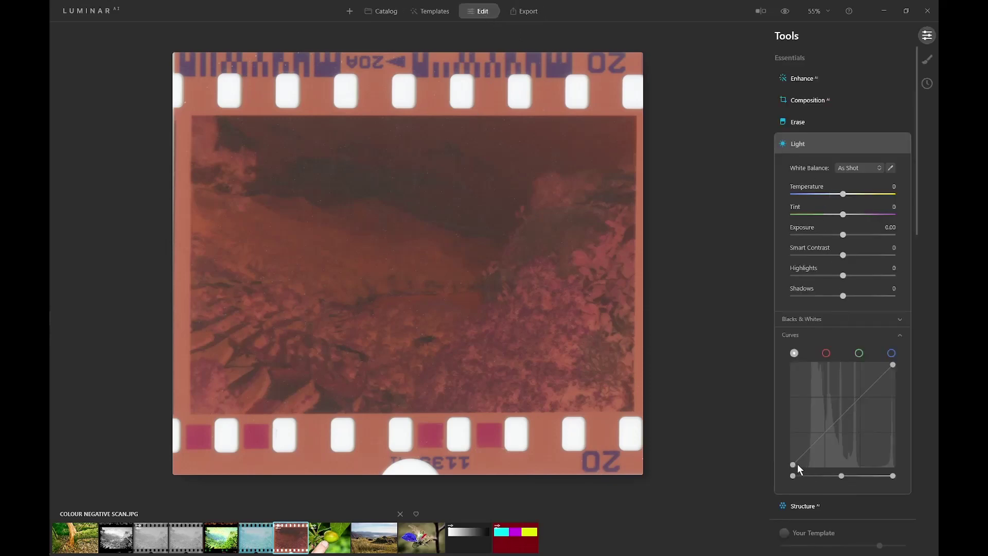
pyautogui.moveTo(793, 465); pyautogui.dragTo(788, 360)
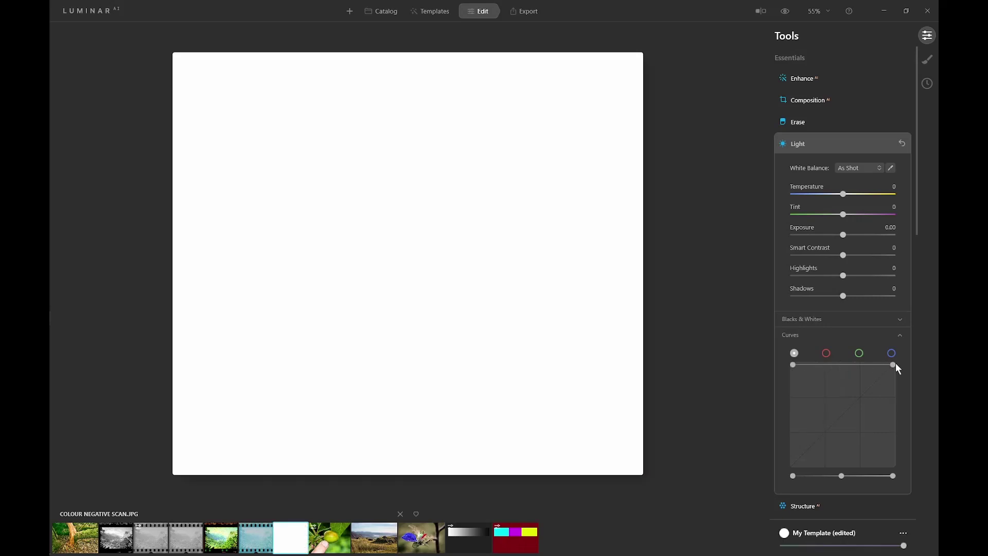
pyautogui.moveTo(893, 363); pyautogui.dragTo(900, 471)
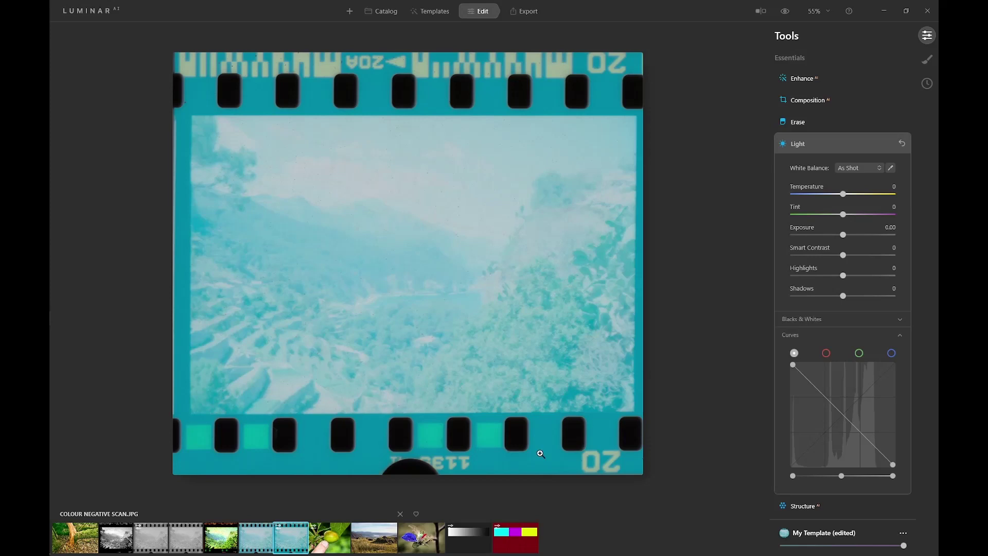
# Examine the colour-corrected version of the inverted colour negative scan, and return to the catalog
pyautogui.click(376, 14)
pyautogui.doubleClick(502, 93)
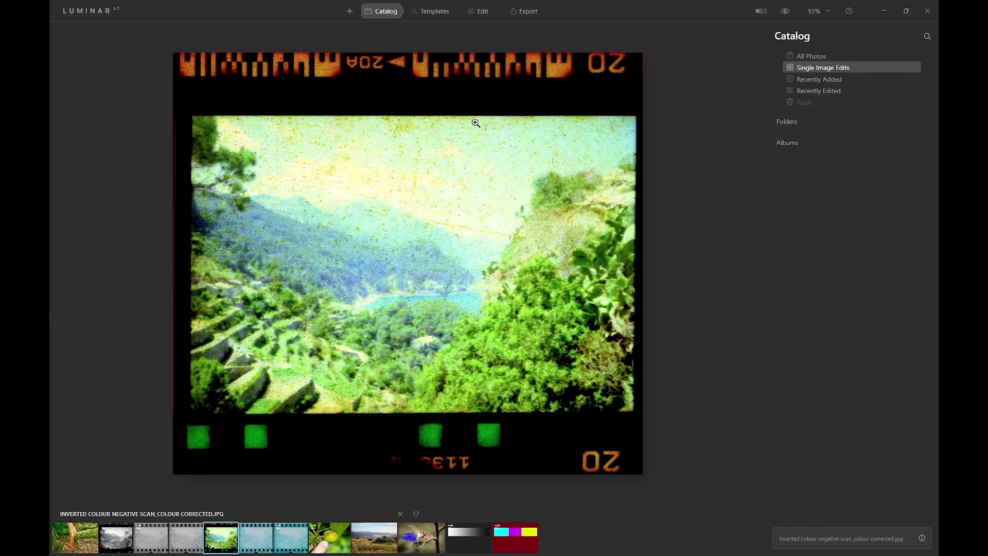
pyautogui.press('Escape')
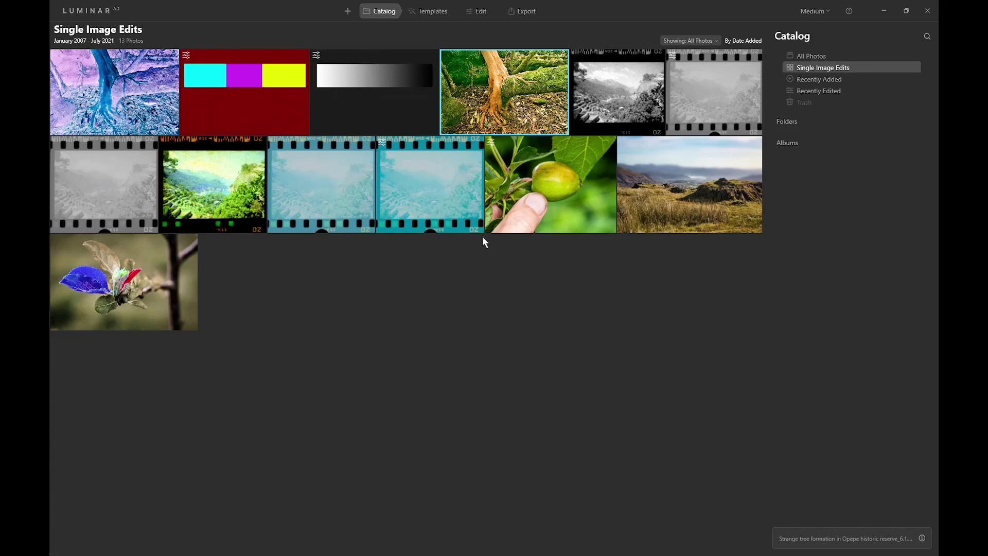
# Open the strange tree formation photo for editing and invert its colours by reversing the RGB curve's endpoints
pyautogui.doubleClick(506, 94)
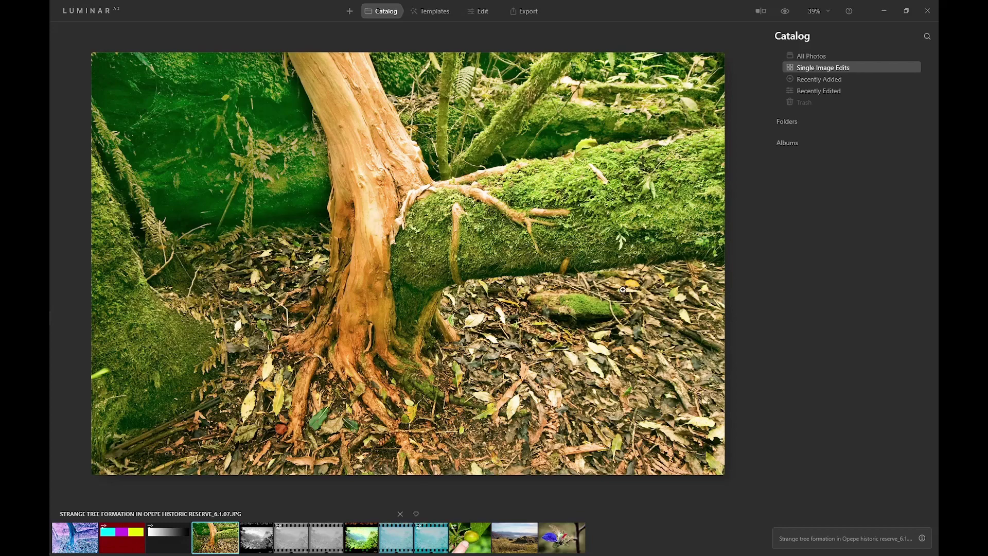
pyautogui.click(483, 15)
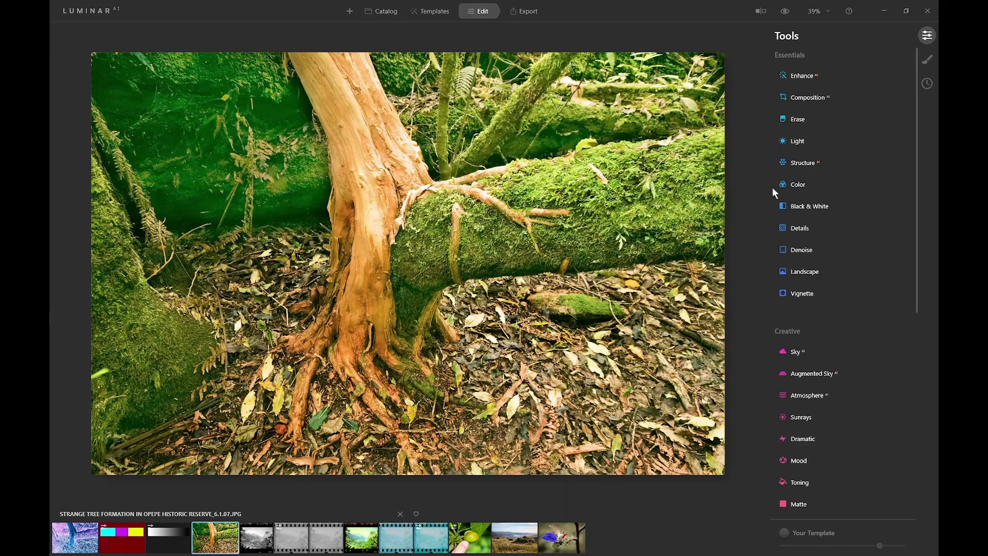
pyautogui.click(802, 141)
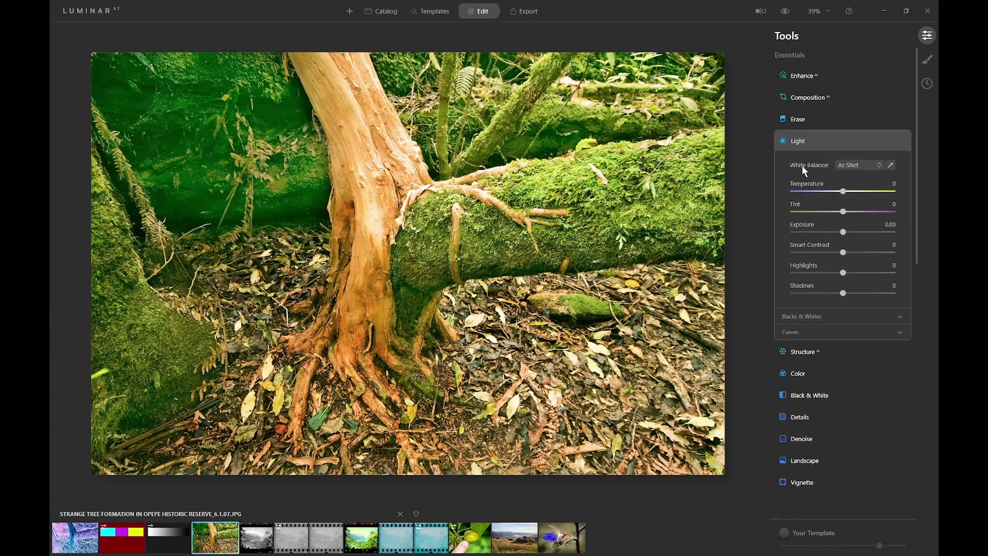
pyautogui.click(815, 333)
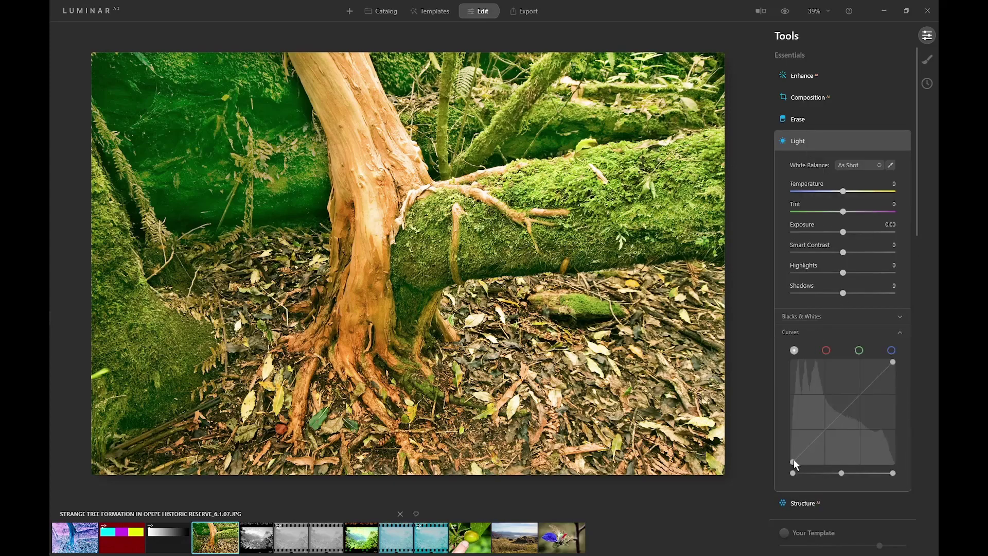
pyautogui.moveTo(793, 461); pyautogui.dragTo(788, 360)
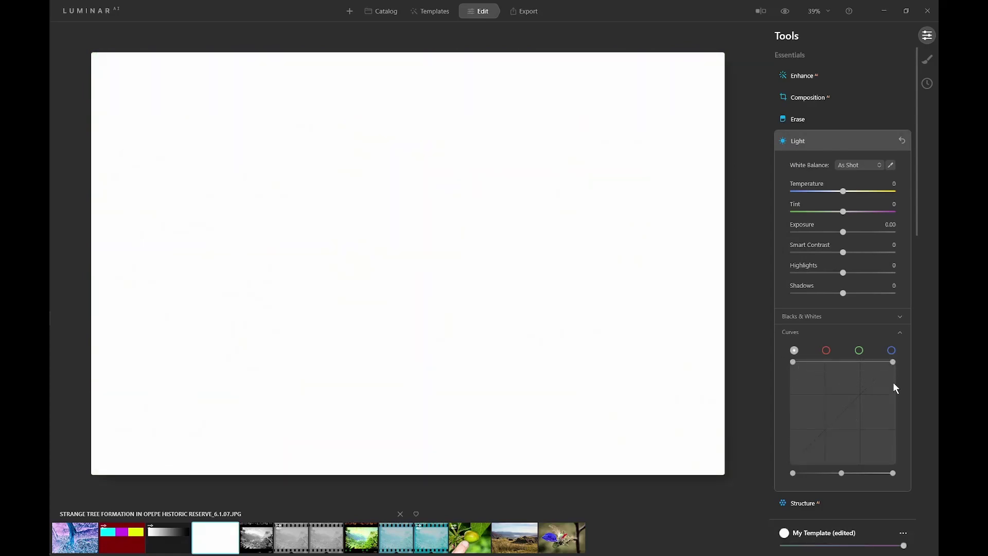
pyautogui.moveTo(893, 362); pyautogui.dragTo(896, 464)
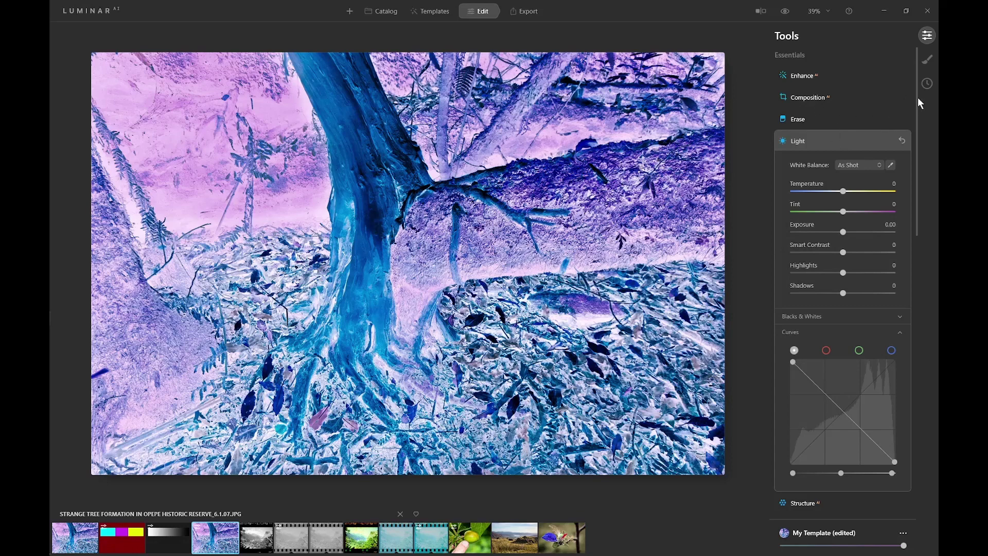
# Revert the tree photo to the original image in its edit history
pyautogui.click(927, 83)
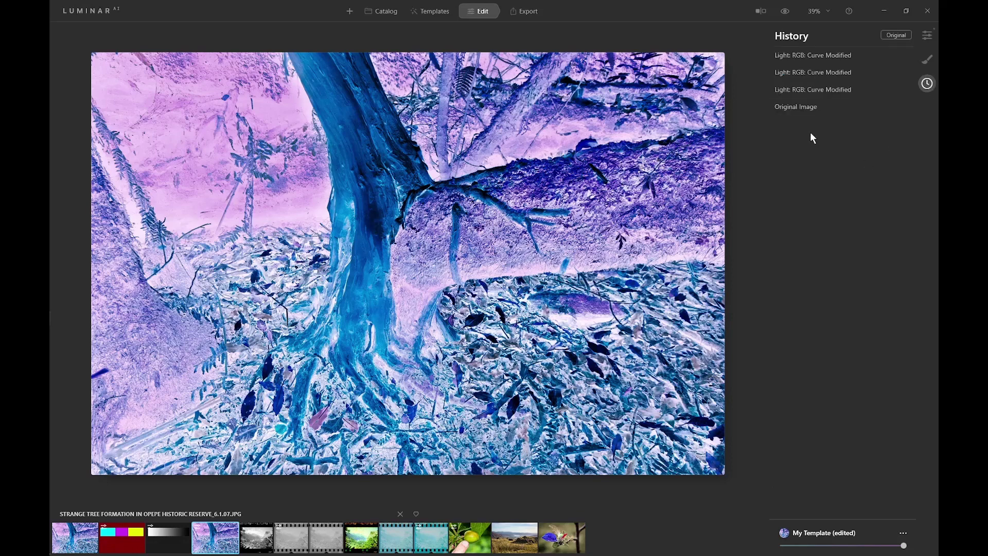
pyautogui.click(804, 107)
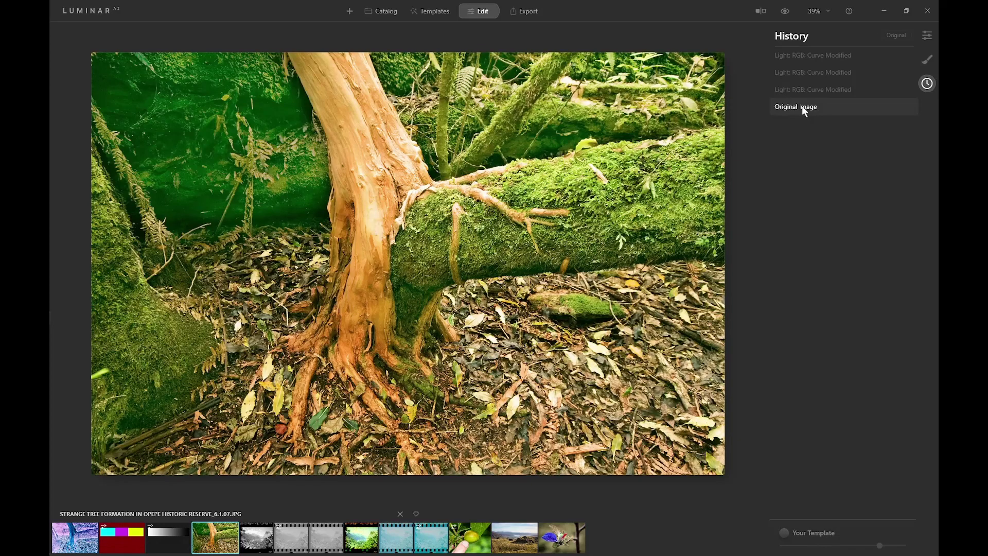
# Add a local masking texture layer that uses the custom "Strange tree formation inverted" image
pyautogui.click(928, 60)
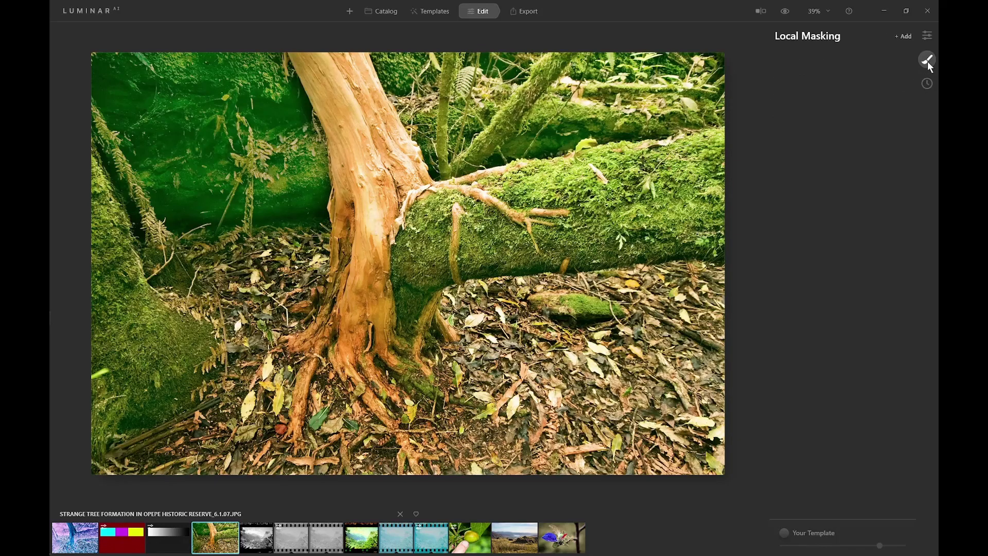
pyautogui.click(906, 35)
pyautogui.click(893, 70)
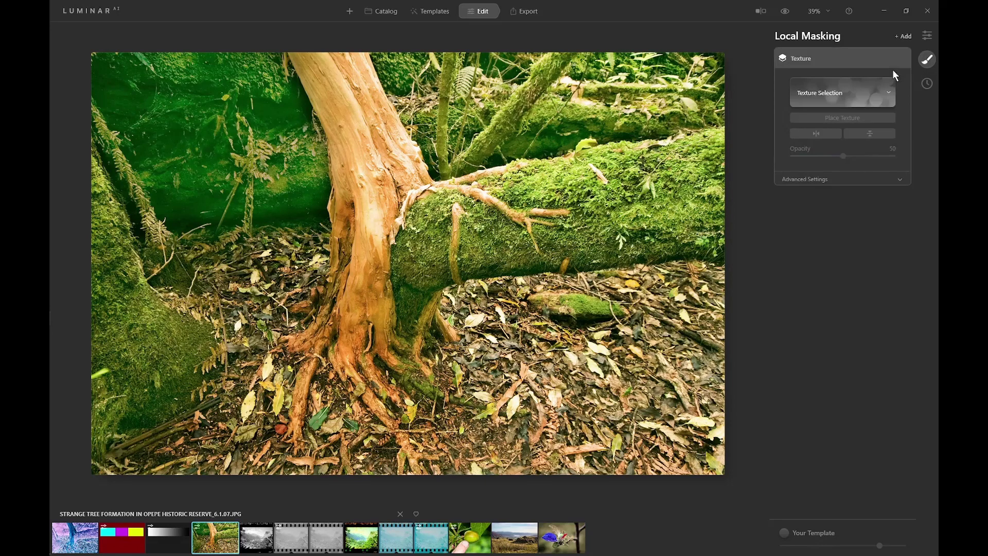
pyautogui.click(888, 95)
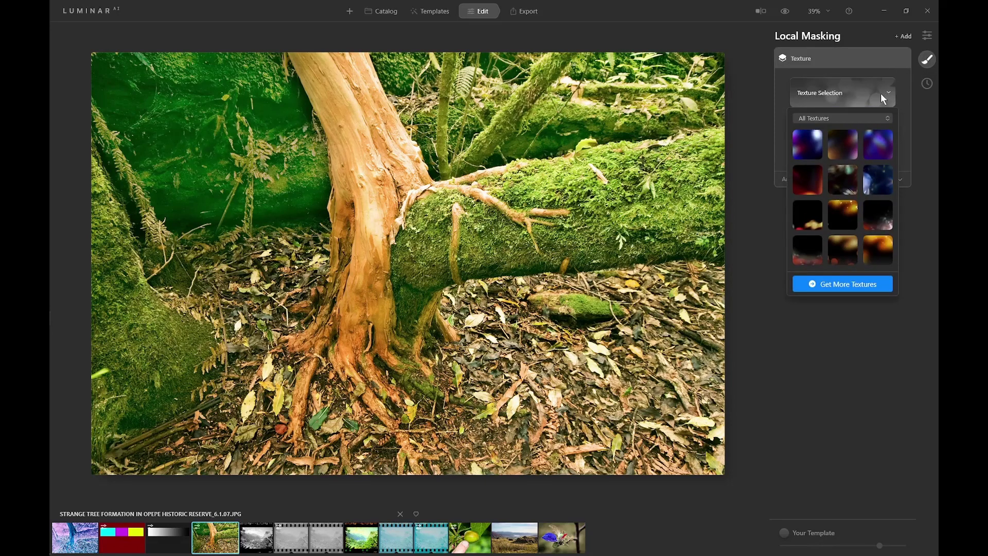
pyautogui.click(881, 118)
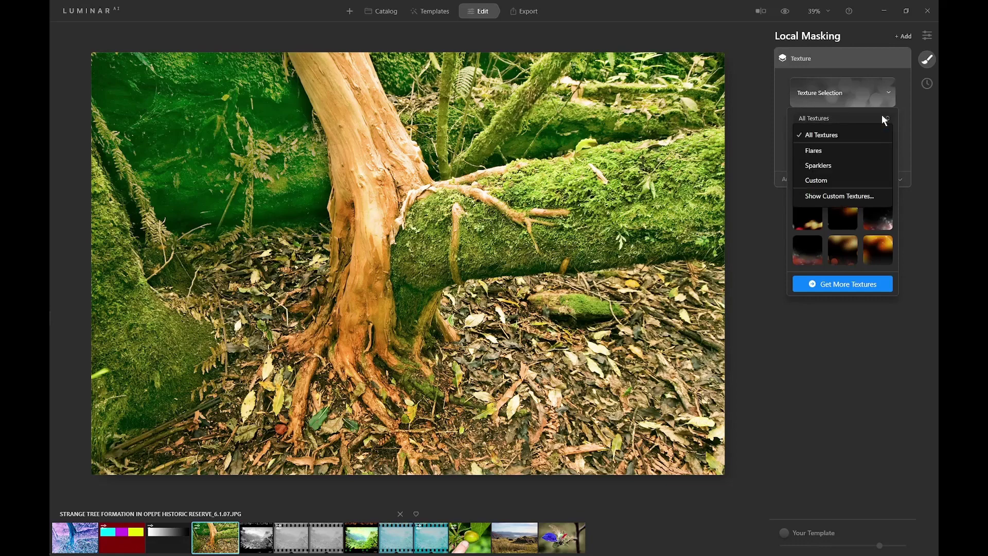
pyautogui.click(814, 181)
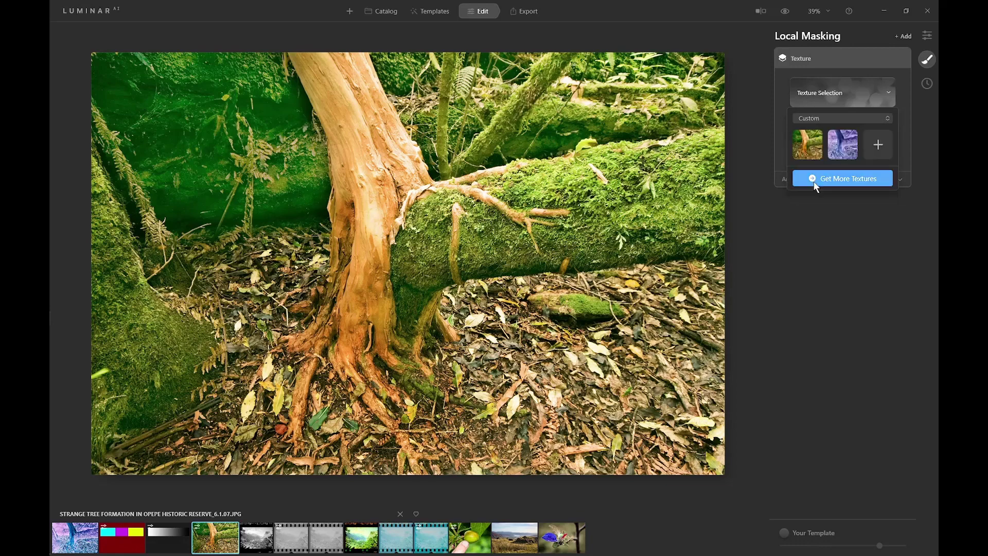
pyautogui.click(847, 151)
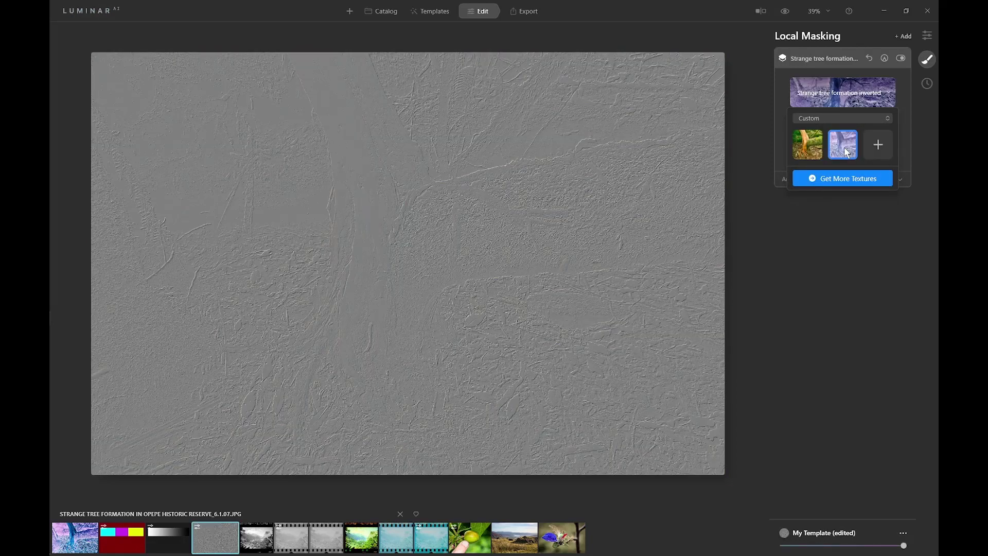
pyautogui.click(904, 177)
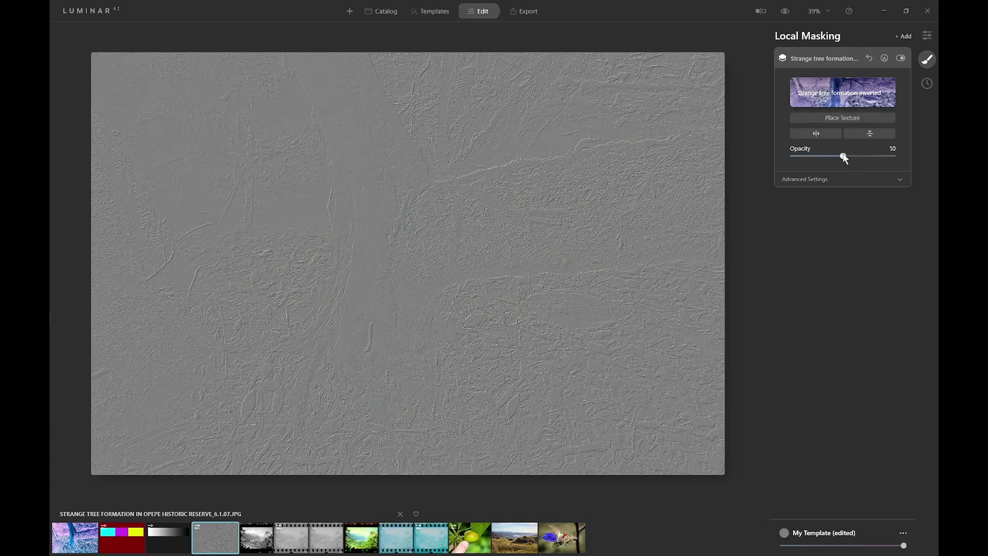
# Set the inverted texture's opacity to 100 and its blend mode to Hue
pyautogui.moveTo(845, 156); pyautogui.dragTo(898, 155)
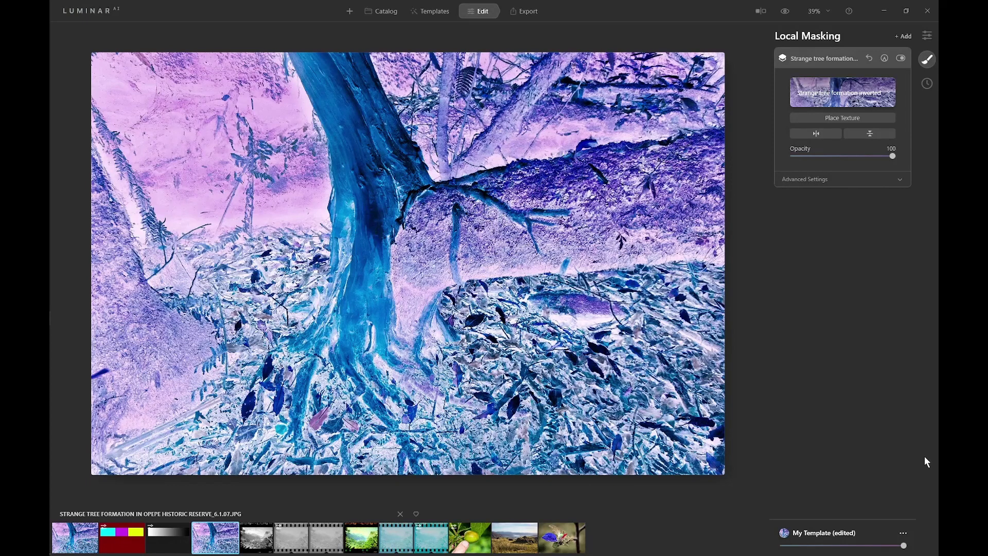
pyautogui.click(901, 181)
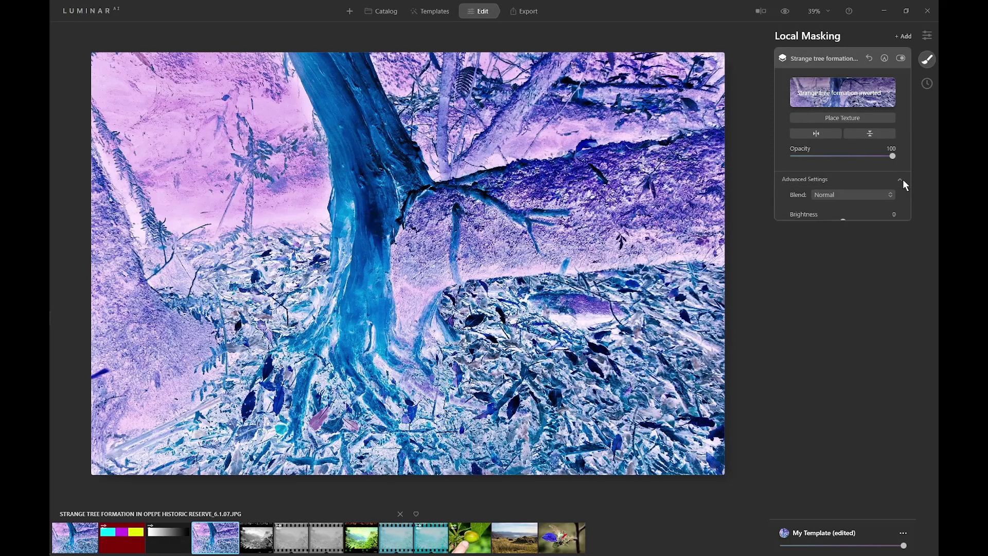
pyautogui.click(855, 193)
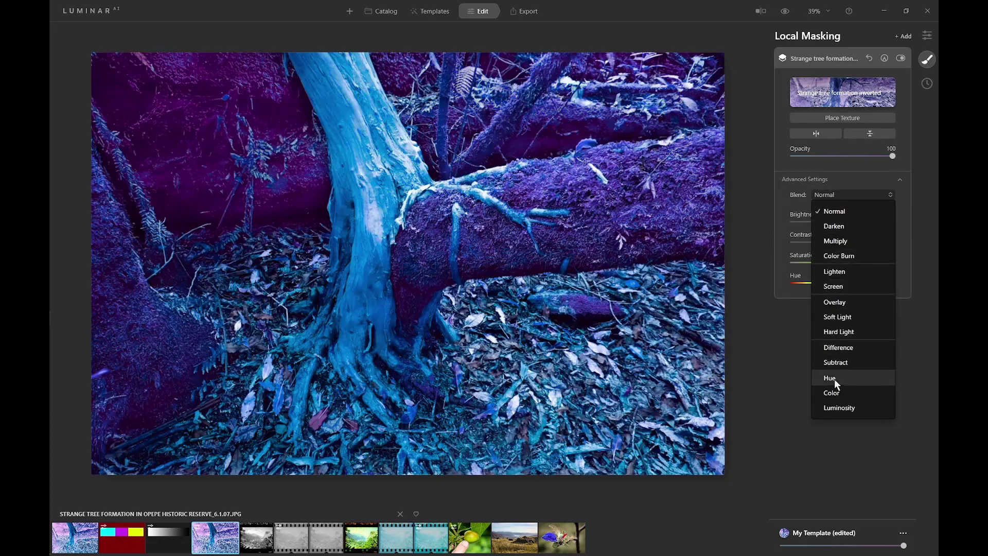
pyautogui.click(835, 379)
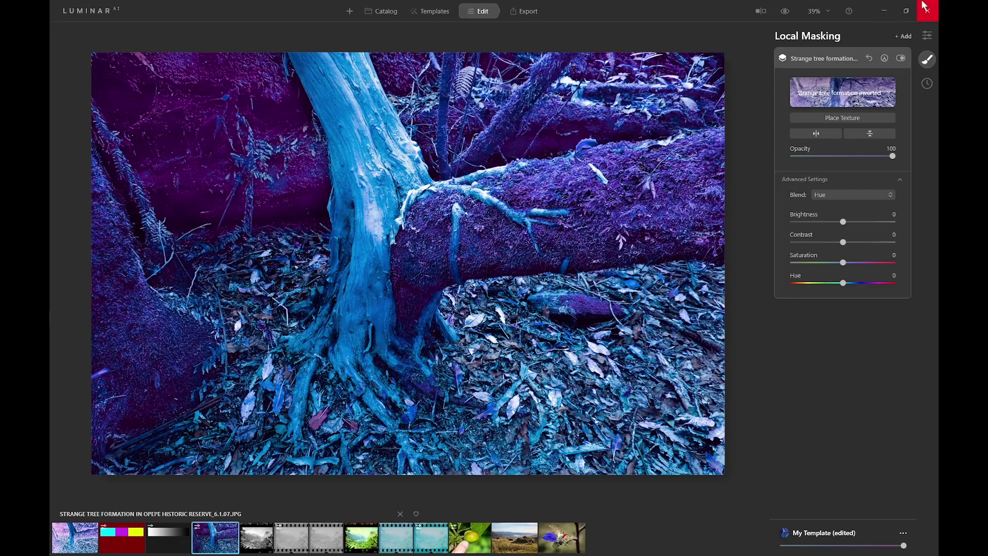
# Paint the texture mask over the leaf litter on the ground, using brush radius 100, softness 68 and opacity 63
pyautogui.click(885, 59)
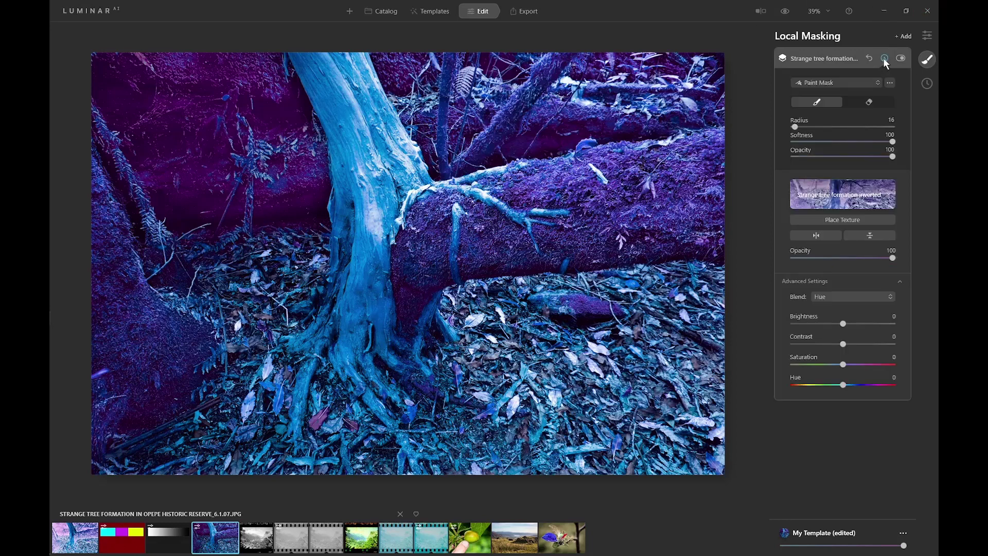
pyautogui.moveTo(893, 142)
pyautogui.mouseDown()
pyautogui.moveTo(861, 142)
pyautogui.moveTo(894, 160)
pyautogui.moveTo(856, 160)
pyautogui.mouseUp()
pyautogui.press(']')
pyautogui.press(']')
pyautogui.press(']')
pyautogui.press(']')
pyautogui.press(']')
pyautogui.press(']')
pyautogui.press(']')
pyautogui.press(']')
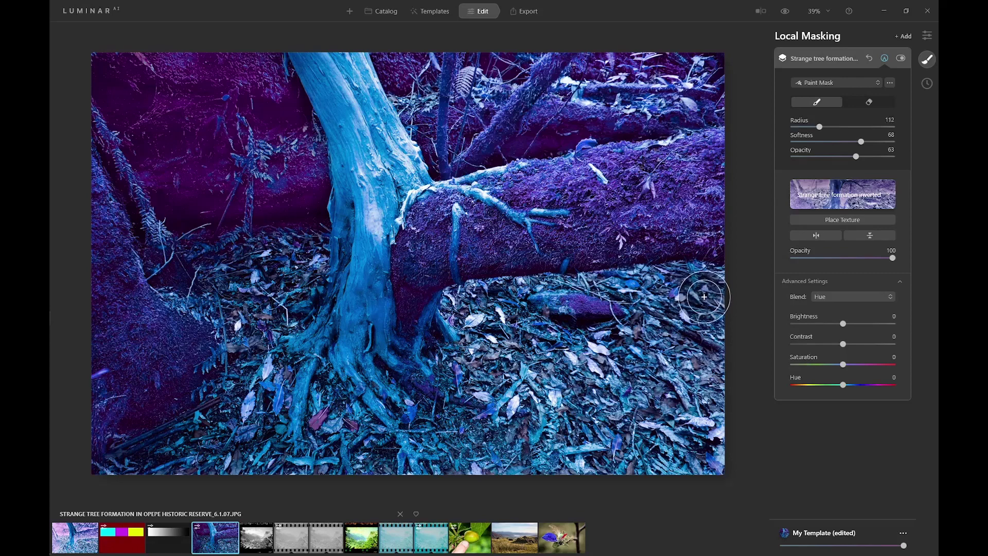
pyautogui.press('[')
pyautogui.moveTo(702, 296)
pyautogui.mouseDown()
pyautogui.moveTo(673, 297)
pyautogui.moveTo(702, 285)
pyautogui.moveTo(651, 290)
pyautogui.moveTo(683, 296)
pyautogui.moveTo(687, 330)
pyautogui.moveTo(666, 323)
pyautogui.moveTo(644, 346)
pyautogui.moveTo(608, 352)
pyautogui.moveTo(635, 337)
pyautogui.moveTo(573, 355)
pyautogui.moveTo(672, 367)
pyautogui.moveTo(697, 333)
pyautogui.moveTo(715, 337)
pyautogui.moveTo(707, 457)
pyautogui.moveTo(572, 454)
pyautogui.moveTo(671, 406)
pyautogui.moveTo(647, 408)
pyautogui.moveTo(582, 381)
pyautogui.moveTo(557, 346)
pyautogui.moveTo(500, 301)
pyautogui.moveTo(471, 303)
pyautogui.moveTo(463, 328)
pyautogui.moveTo(447, 338)
pyautogui.moveTo(459, 382)
pyautogui.moveTo(449, 443)
pyautogui.moveTo(489, 406)
pyautogui.moveTo(499, 425)
pyautogui.moveTo(532, 366)
pyautogui.moveTo(481, 328)
pyautogui.moveTo(520, 440)
pyautogui.moveTo(468, 466)
pyautogui.moveTo(383, 459)
pyautogui.moveTo(263, 472)
pyautogui.moveTo(165, 454)
pyautogui.moveTo(246, 362)
pyautogui.moveTo(207, 256)
pyautogui.moveTo(314, 240)
pyautogui.moveTo(299, 301)
pyautogui.moveTo(275, 323)
pyautogui.moveTo(242, 302)
pyautogui.moveTo(263, 278)
pyautogui.moveTo(269, 398)
pyautogui.moveTo(252, 427)
pyautogui.moveTo(282, 464)
pyautogui.moveTo(324, 423)
pyautogui.moveTo(327, 402)
pyautogui.moveTo(355, 443)
pyautogui.moveTo(435, 441)
pyautogui.moveTo(489, 459)
pyautogui.mouseUp()
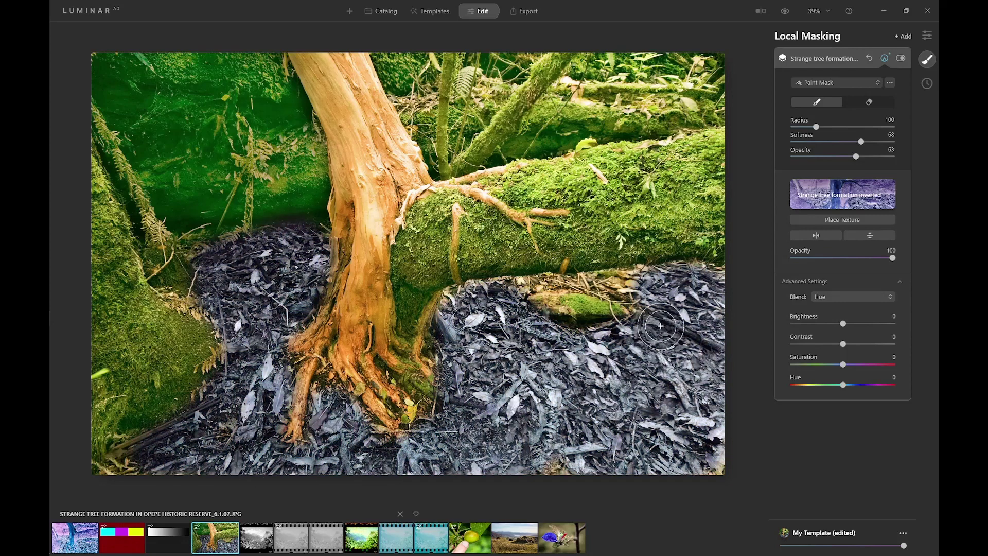
# Fill the mask along the ground beneath the fallen log and the missed spots at the photo's lower edge, using brush radius 52
pyautogui.press('[')
pyautogui.press('[')
pyautogui.press('[')
pyautogui.press('[')
pyautogui.press('[')
pyautogui.moveTo(657, 281)
pyautogui.mouseDown()
pyautogui.moveTo(467, 290)
pyautogui.moveTo(447, 293)
pyautogui.mouseUp()
pyautogui.moveTo(668, 273); pyautogui.dragTo(722, 267)
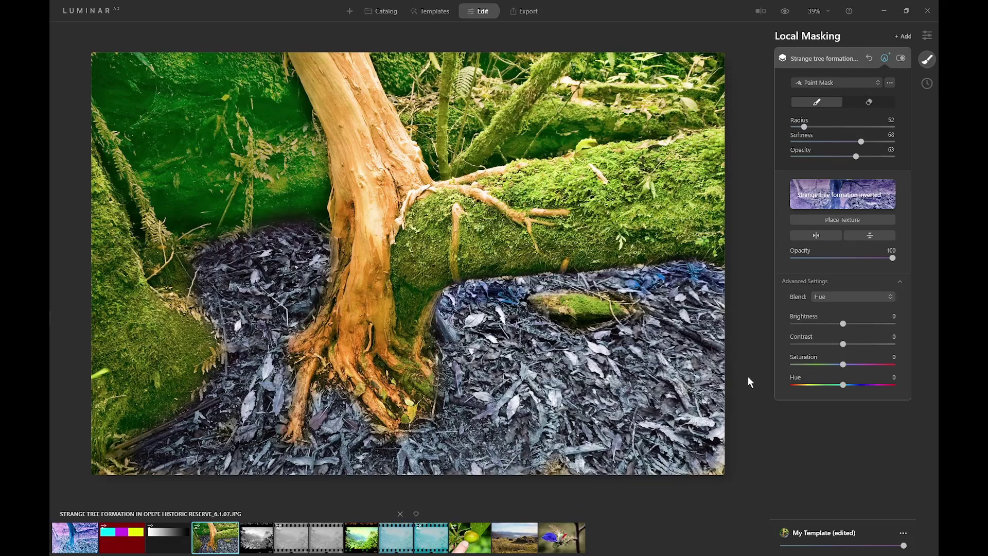
pyautogui.click(717, 461)
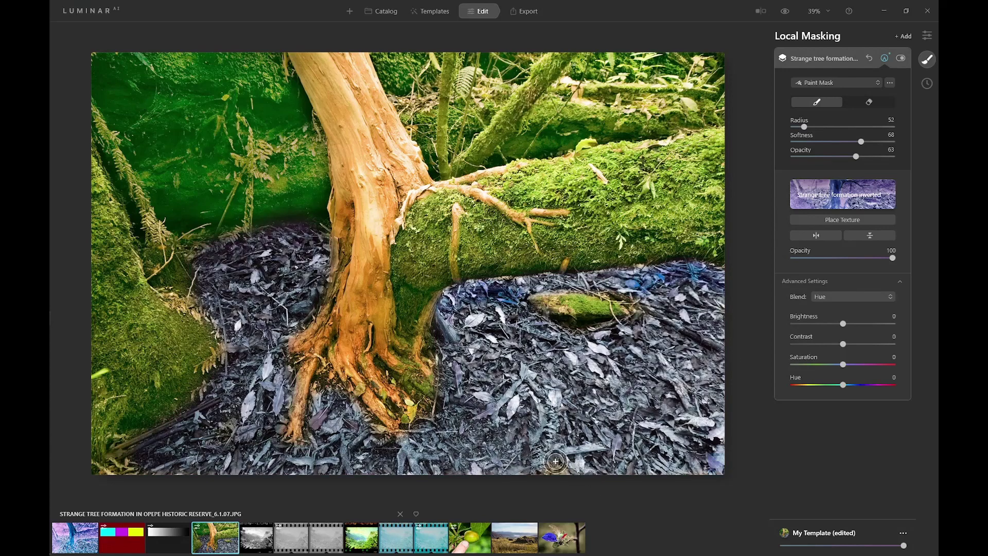
pyautogui.moveTo(556, 462)
pyautogui.mouseDown()
pyautogui.moveTo(554, 490)
pyautogui.moveTo(558, 471)
pyautogui.mouseUp()
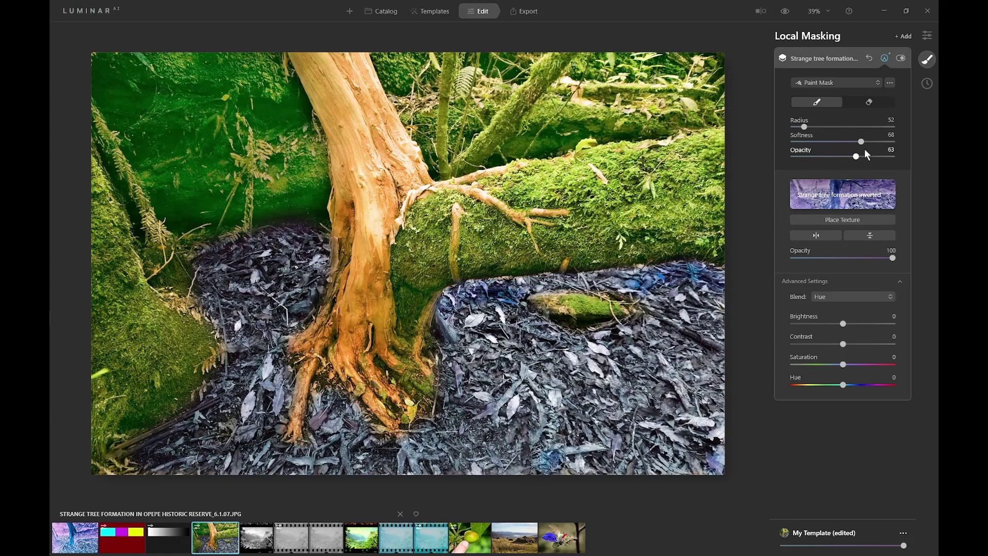
# Set the brush opacity to 100 and paint the mask over the upright tree trunk down to its base
pyautogui.moveTo(857, 156); pyautogui.dragTo(903, 157)
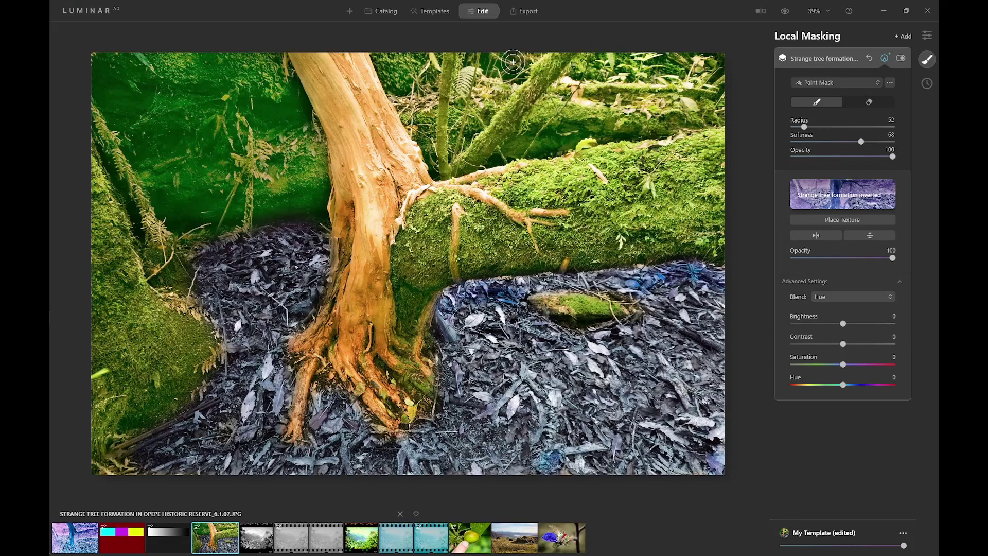
pyautogui.moveTo(350, 57)
pyautogui.mouseDown()
pyautogui.moveTo(353, 88)
pyautogui.moveTo(326, 83)
pyautogui.moveTo(298, 49)
pyautogui.moveTo(322, 68)
pyautogui.moveTo(356, 67)
pyautogui.mouseUp()
pyautogui.moveTo(361, 61)
pyautogui.mouseDown()
pyautogui.moveTo(369, 112)
pyautogui.moveTo(369, 95)
pyautogui.moveTo(416, 182)
pyautogui.moveTo(388, 206)
pyautogui.moveTo(324, 99)
pyautogui.moveTo(355, 114)
pyautogui.moveTo(364, 153)
pyautogui.moveTo(339, 150)
pyautogui.moveTo(343, 216)
pyautogui.moveTo(361, 198)
pyautogui.moveTo(363, 248)
pyautogui.moveTo(356, 281)
pyautogui.moveTo(304, 341)
pyautogui.moveTo(385, 235)
pyautogui.moveTo(372, 279)
pyautogui.moveTo(381, 325)
pyautogui.moveTo(377, 331)
pyautogui.moveTo(370, 299)
pyautogui.moveTo(341, 329)
pyautogui.moveTo(344, 352)
pyautogui.moveTo(354, 354)
pyautogui.moveTo(344, 336)
pyautogui.moveTo(354, 331)
pyautogui.moveTo(292, 338)
pyautogui.moveTo(313, 340)
pyautogui.moveTo(315, 364)
pyautogui.moveTo(290, 437)
pyautogui.moveTo(304, 415)
pyautogui.mouseUp()
# Paint the mask along the tree's individual roots with the brush radius reduced to 16
pyautogui.press('[')
pyautogui.press('[')
pyautogui.press('[')
pyautogui.press('[')
pyautogui.press('[')
pyautogui.press('[')
pyautogui.moveTo(340, 367)
pyautogui.mouseDown()
pyautogui.moveTo(388, 419)
pyautogui.moveTo(385, 410)
pyautogui.mouseUp()
pyautogui.moveTo(366, 352)
pyautogui.mouseDown()
pyautogui.moveTo(403, 408)
pyautogui.moveTo(391, 356)
pyautogui.moveTo(425, 387)
pyautogui.mouseUp()
pyautogui.moveTo(435, 303)
pyautogui.mouseDown()
pyautogui.moveTo(416, 341)
pyautogui.moveTo(427, 377)
pyautogui.moveTo(429, 363)
pyautogui.moveTo(402, 345)
pyautogui.mouseUp()
pyautogui.moveTo(334, 356)
pyautogui.mouseDown()
pyautogui.moveTo(319, 362)
pyautogui.moveTo(327, 368)
pyautogui.mouseUp()
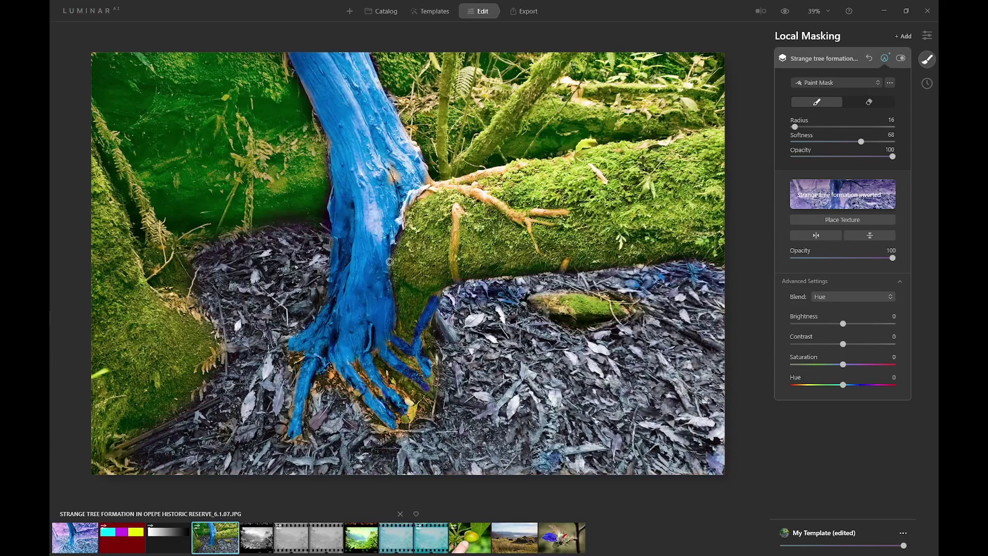
# Paint the mask over the thin bare branches lying across the mossy log and the small stub on its underside
pyautogui.moveTo(432, 183)
pyautogui.mouseDown()
pyautogui.moveTo(393, 178)
pyautogui.moveTo(429, 190)
pyautogui.moveTo(504, 167)
pyautogui.mouseUp()
pyautogui.moveTo(447, 188)
pyautogui.mouseDown()
pyautogui.moveTo(522, 221)
pyautogui.moveTo(566, 211)
pyautogui.moveTo(525, 221)
pyautogui.moveTo(538, 256)
pyautogui.mouseUp()
pyautogui.moveTo(457, 210); pyautogui.dragTo(455, 281)
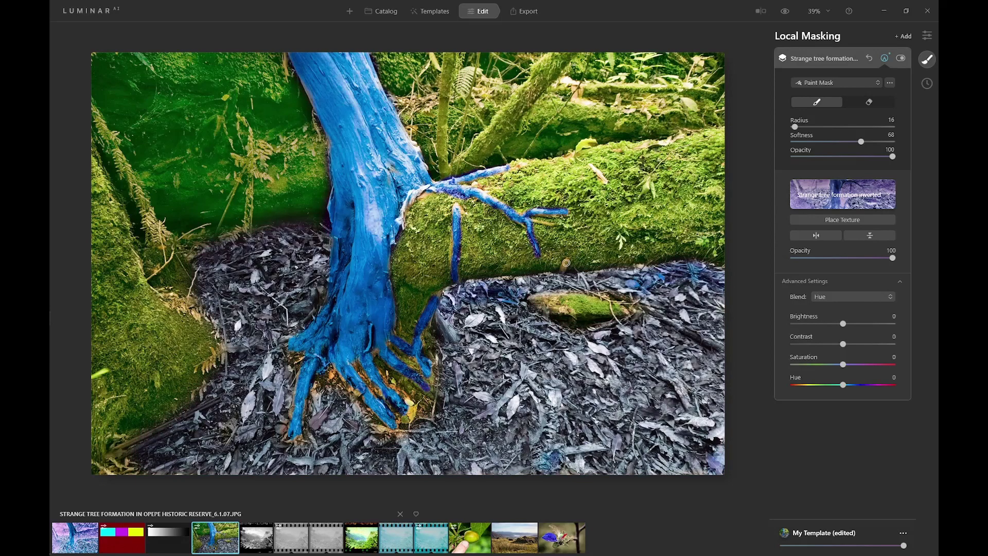
pyautogui.moveTo(567, 262); pyautogui.dragTo(562, 271)
# Set the brush opacity to 64 and paint the mask over the remaining leaf litter between and around the roots
pyautogui.moveTo(860, 160); pyautogui.dragTo(856, 160)
pyautogui.moveTo(331, 380)
pyautogui.mouseDown()
pyautogui.moveTo(370, 422)
pyautogui.moveTo(403, 414)
pyautogui.moveTo(404, 424)
pyautogui.moveTo(415, 401)
pyautogui.moveTo(388, 373)
pyautogui.moveTo(400, 401)
pyautogui.moveTo(364, 371)
pyautogui.moveTo(382, 403)
pyautogui.moveTo(325, 361)
pyautogui.moveTo(293, 357)
pyautogui.moveTo(284, 401)
pyautogui.mouseUp()
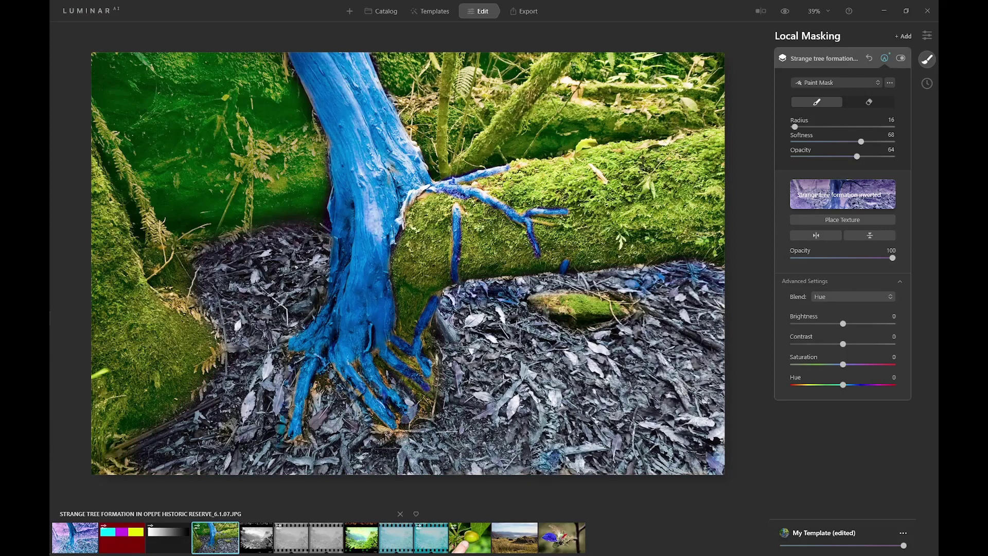
pyautogui.moveTo(398, 423); pyautogui.dragTo(379, 431)
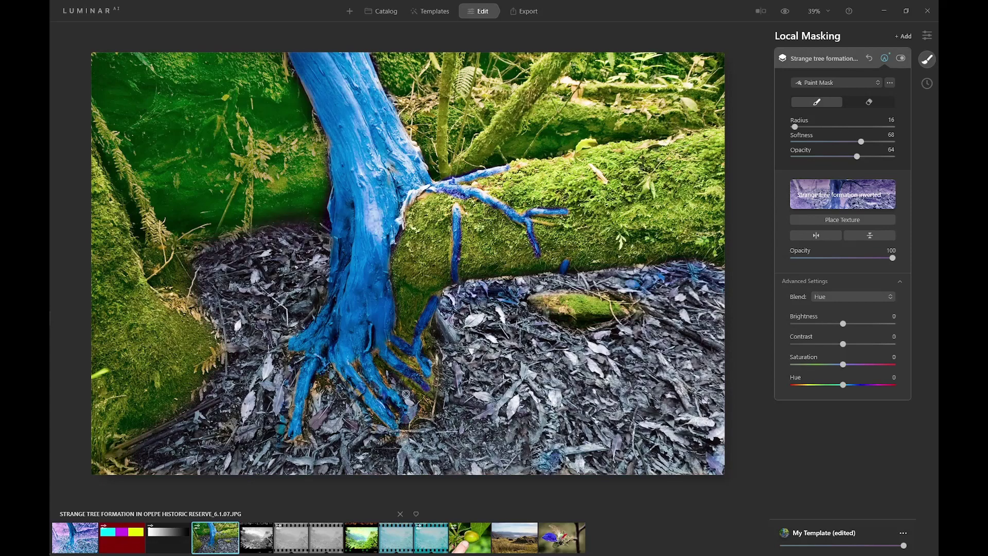